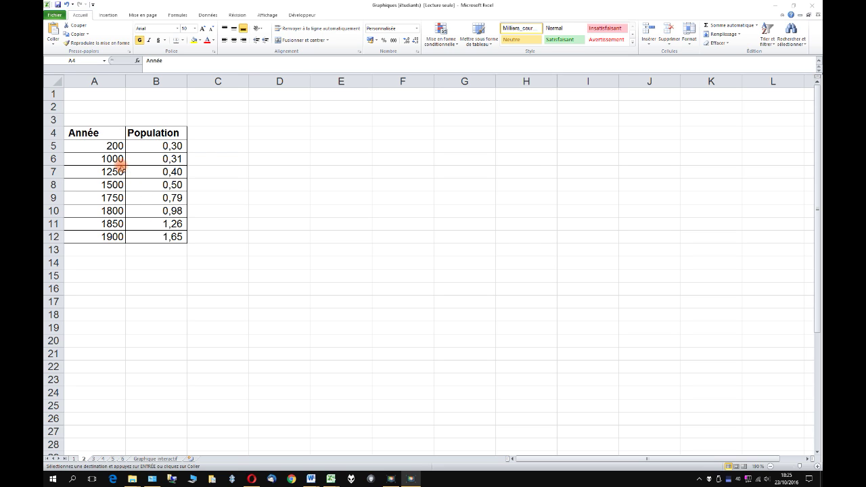
Step: Insert a line chart with markers from A4:B12 and place it beside the table
left_click_drag(106, 133, 171, 243)
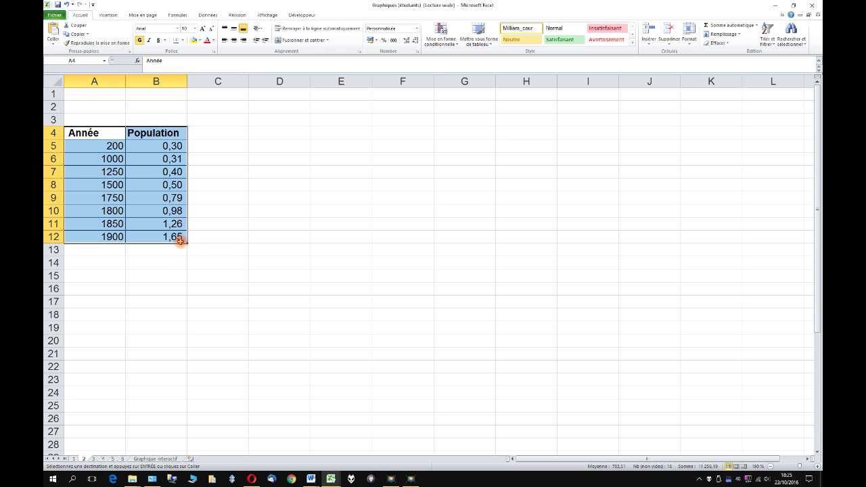
left_click(108, 15)
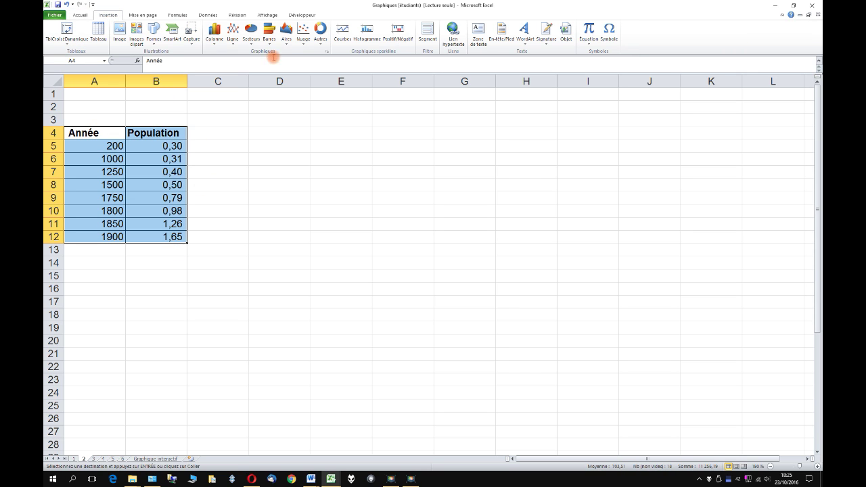
left_click(233, 42)
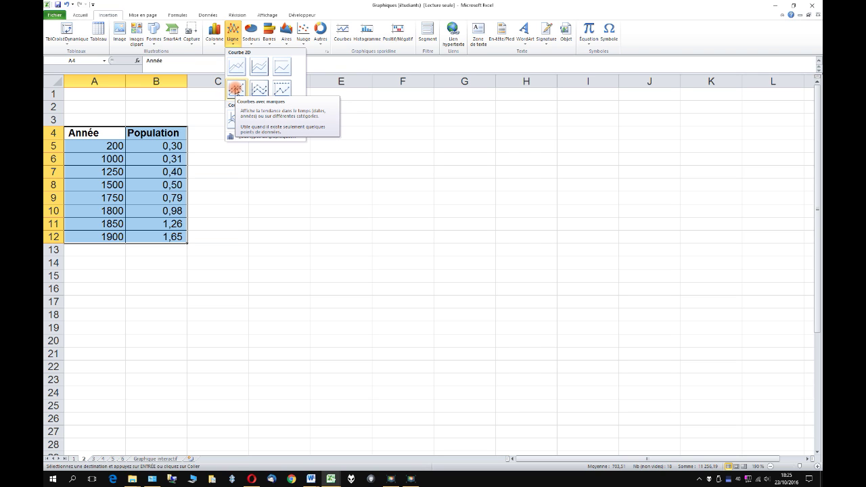
left_click(235, 90)
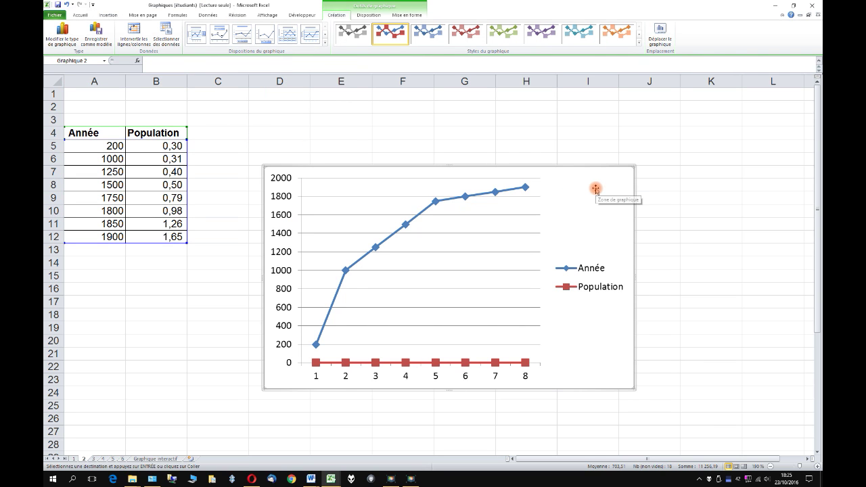
left_click_drag(591, 182, 576, 147)
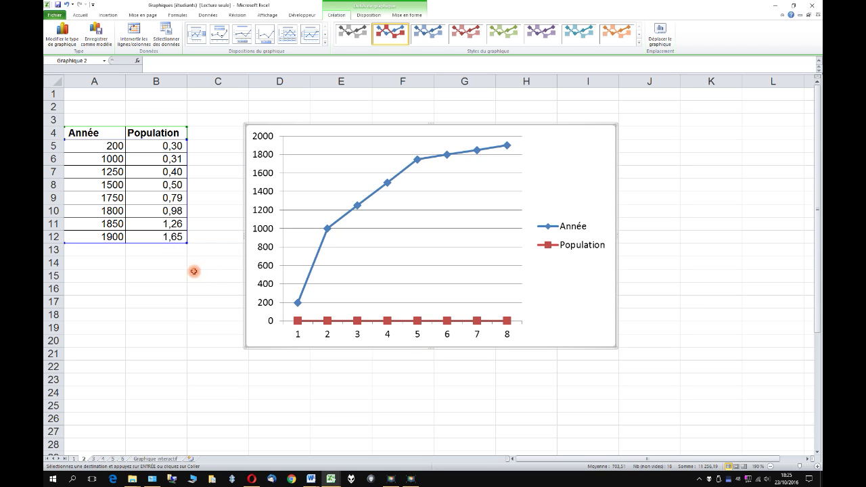
left_click(372, 198)
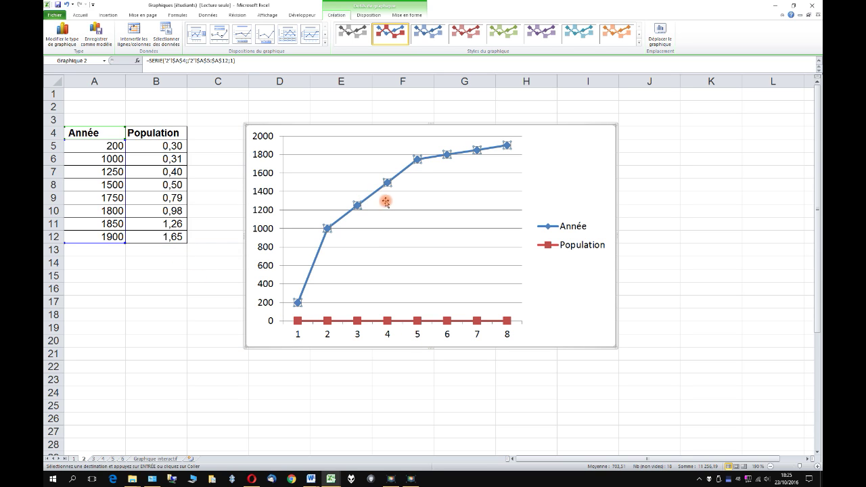
Step: Delete the Année series from the line chart, leaving only Population
key("Delete")
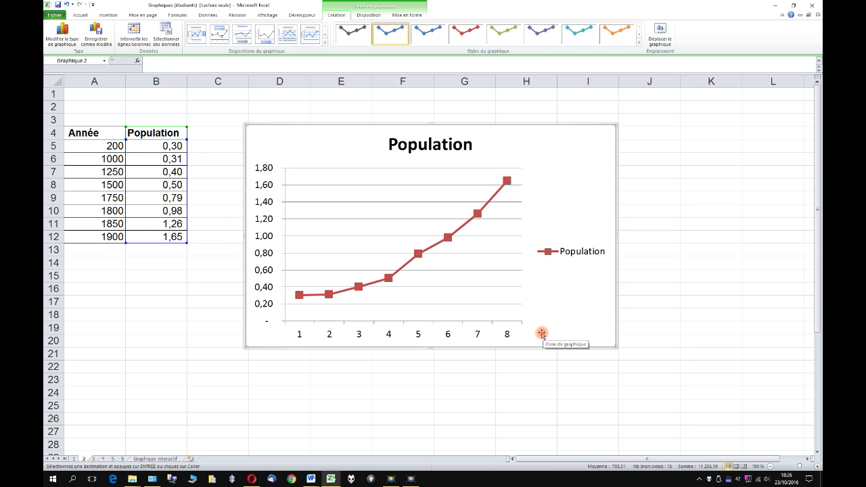
key("F9")
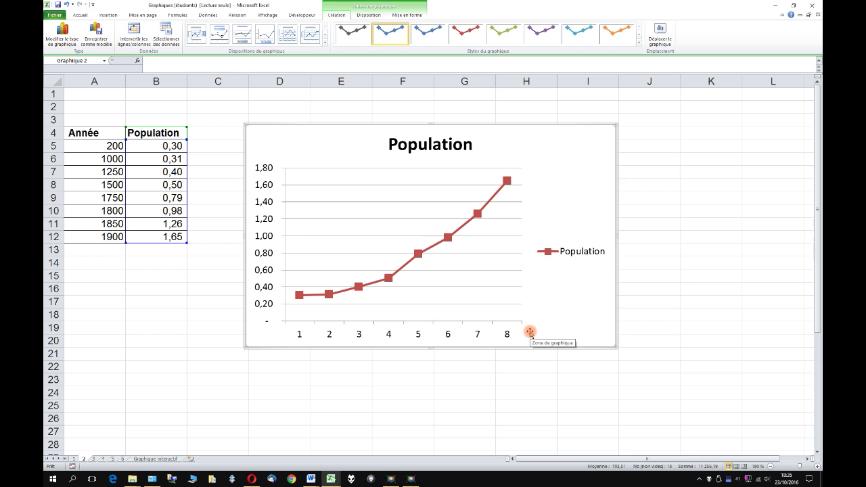
right_click(436, 250)
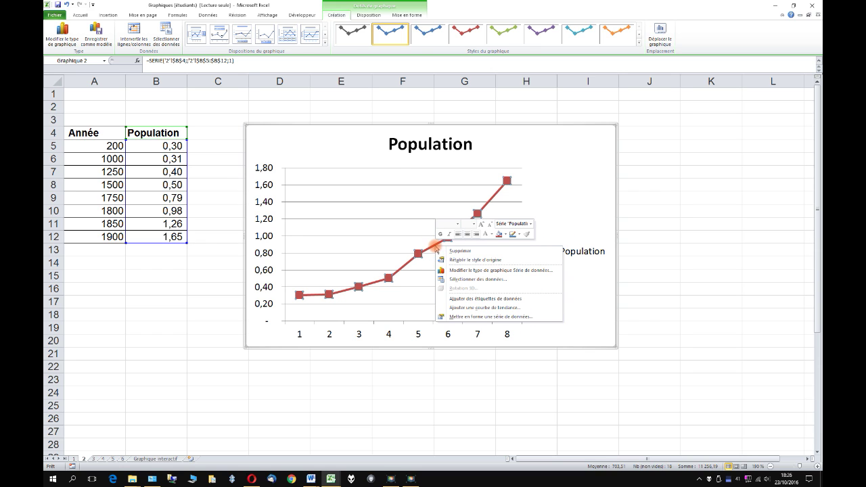
Step: Use cells A5:A12 as horizontal axis labels so the axis shows years 200 to 1900
left_click(497, 279)
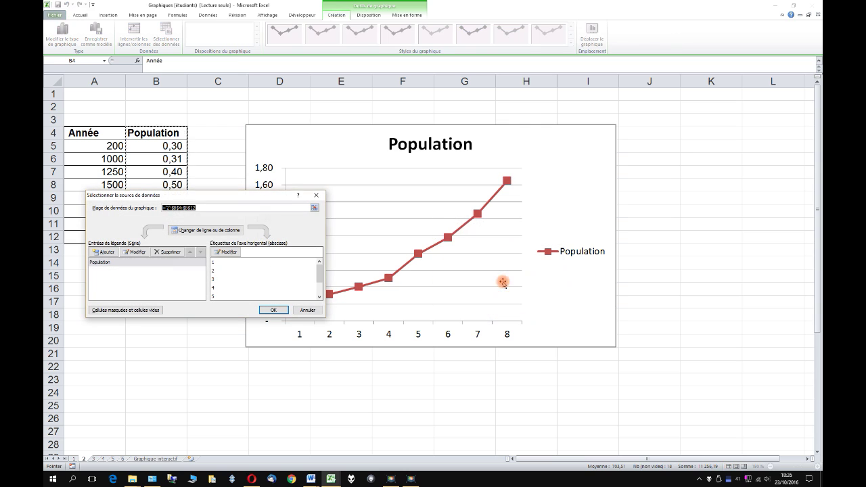
left_click_drag(239, 196, 489, 254)
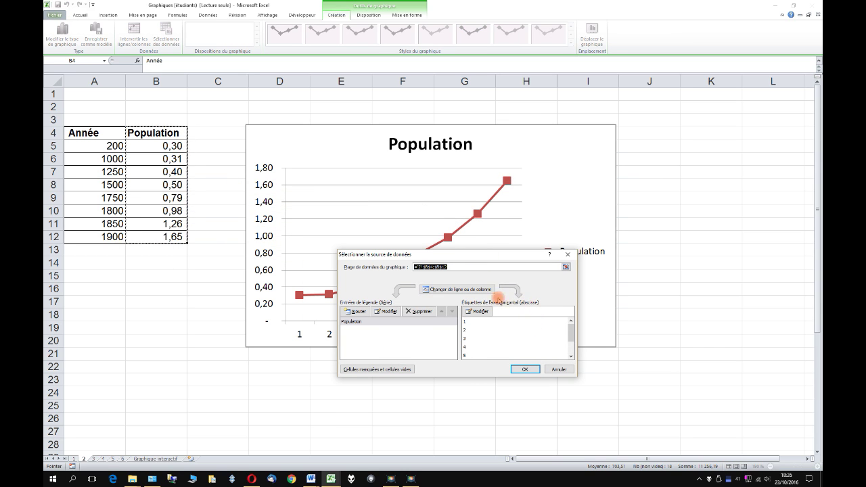
left_click(478, 311)
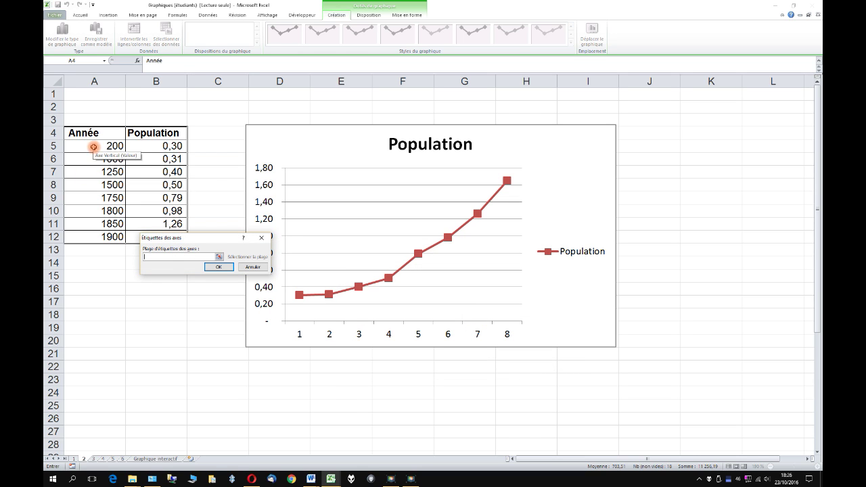
left_click_drag(94, 147, 109, 239)
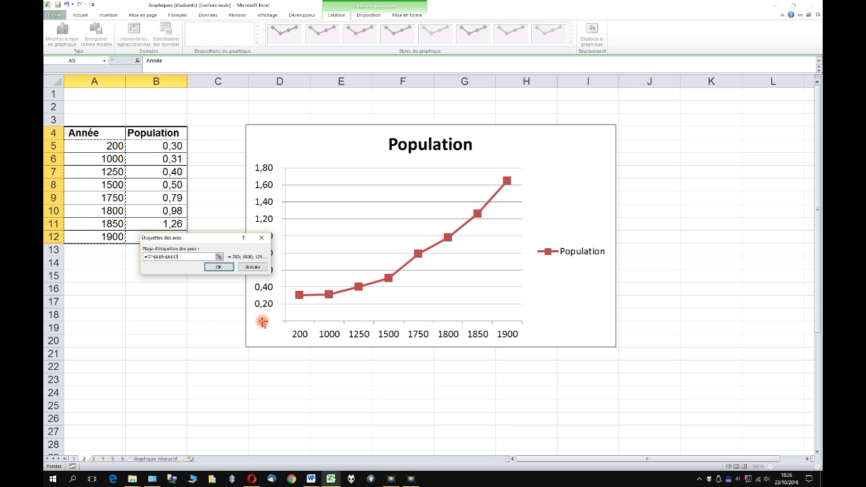
left_click(219, 266)
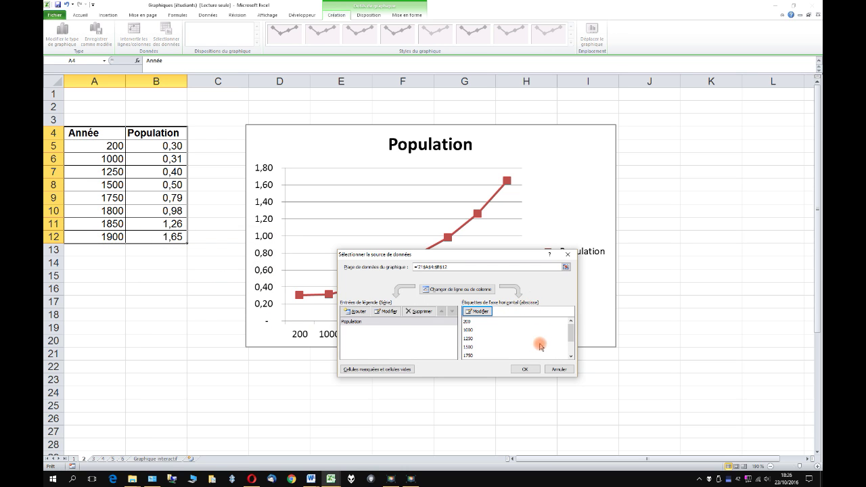
left_click(526, 369)
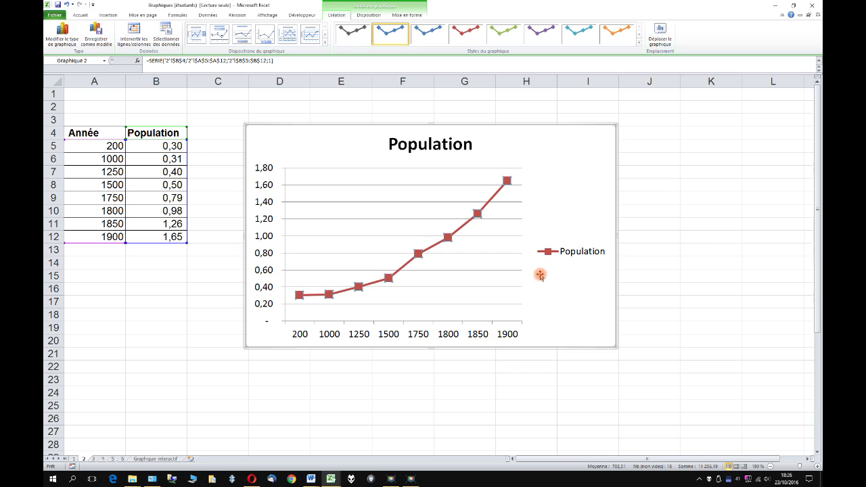
left_click(572, 156)
key("F9")
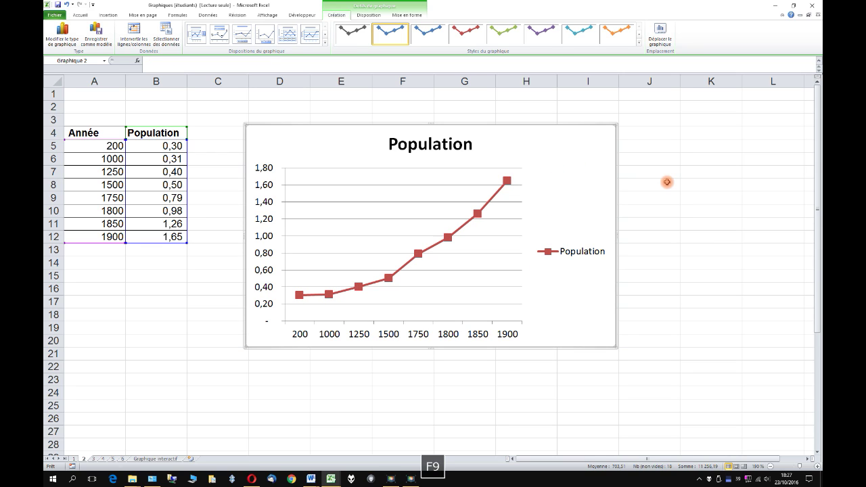
Step: Resize the line chart and move it up and left toward the table
left_click_drag(614, 126, 483, 217)
left_click_drag(411, 227, 395, 144)
left_click_drag(466, 265, 497, 296)
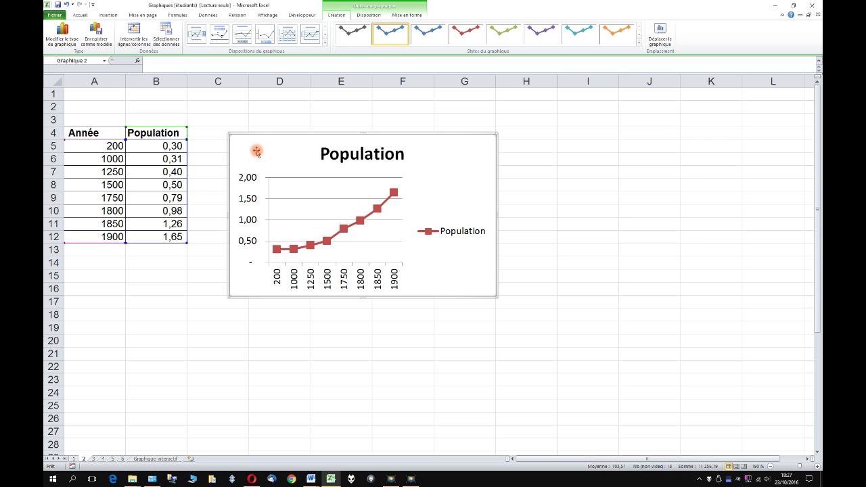
Step: Reduce the line chart's text to size 7 and move it up beside the table
left_click(80, 15)
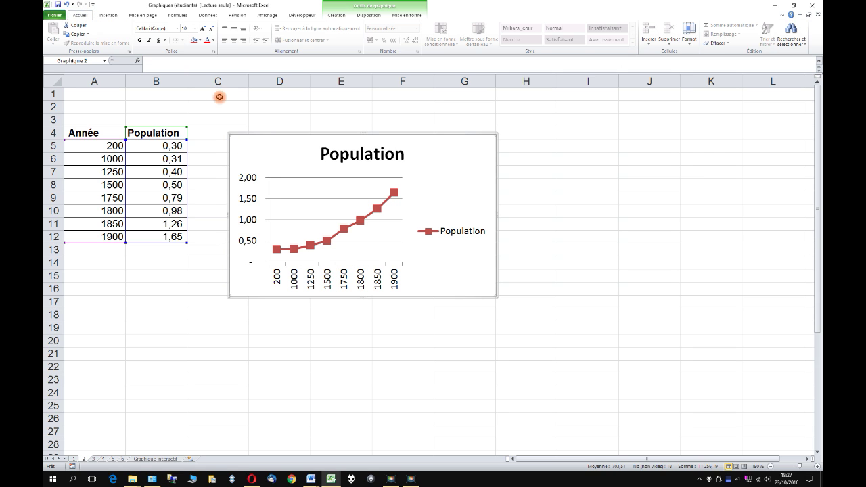
left_click(210, 29)
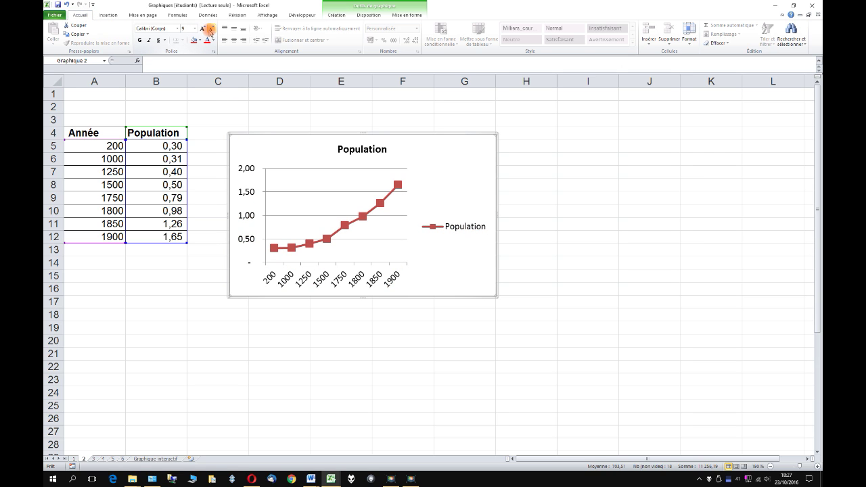
left_click(210, 29)
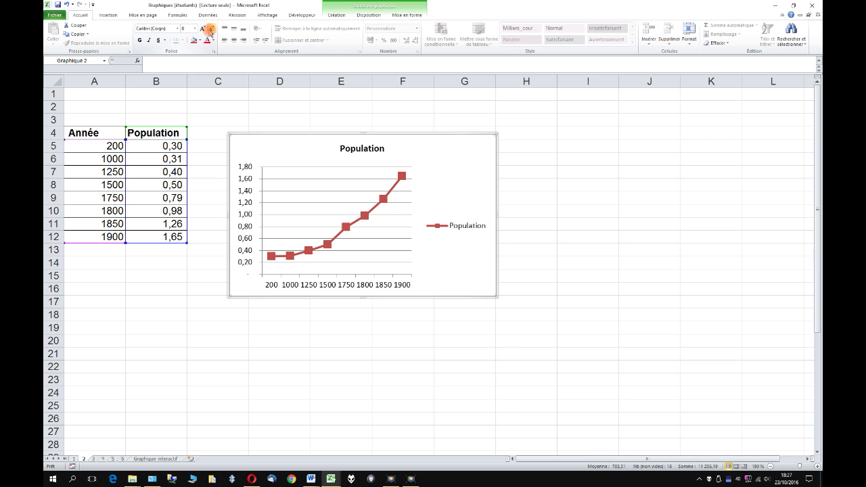
left_click(210, 30)
left_click_drag(451, 149, 443, 121)
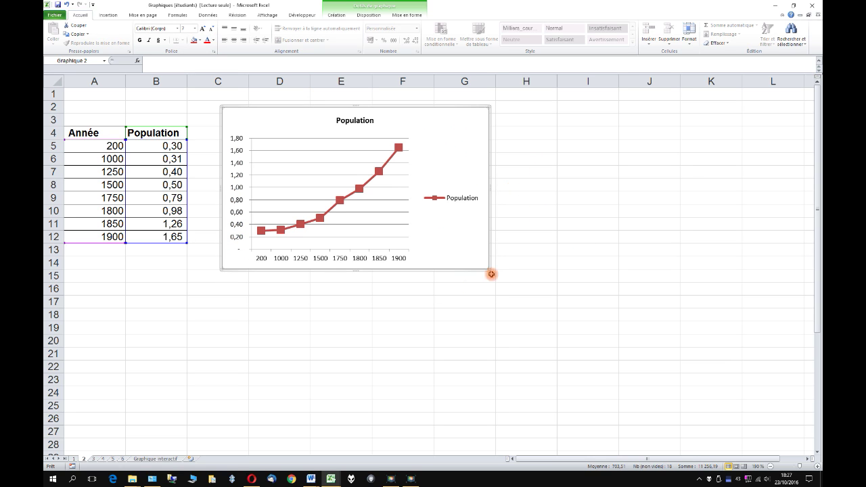
left_click(406, 298)
left_click(323, 311)
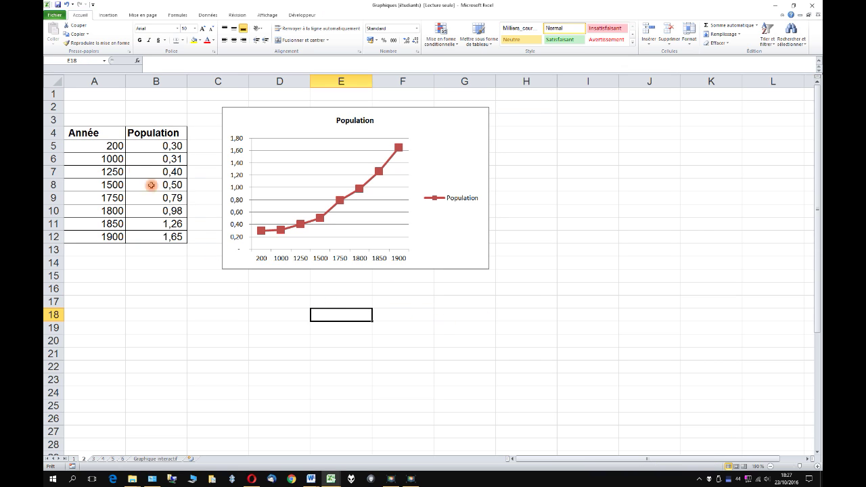
Step: Insert a scatter chart with straight lines and markers from A4:B12, right of the line chart
left_click_drag(91, 133, 157, 238)
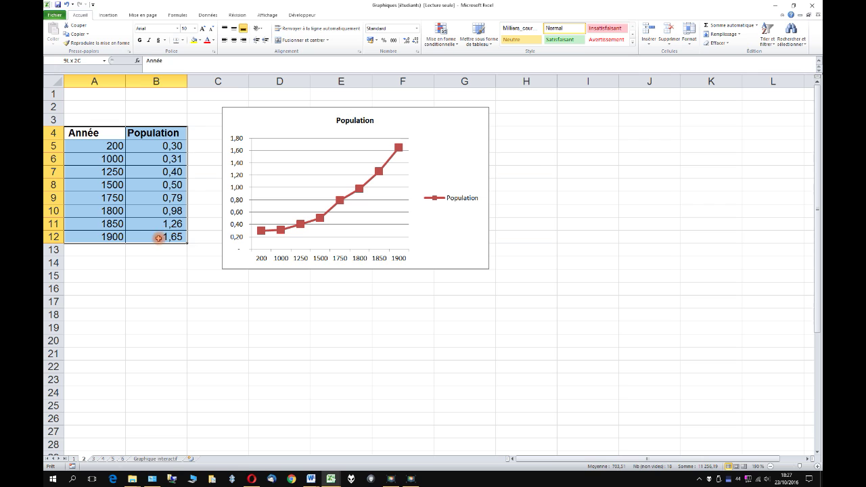
left_click(108, 15)
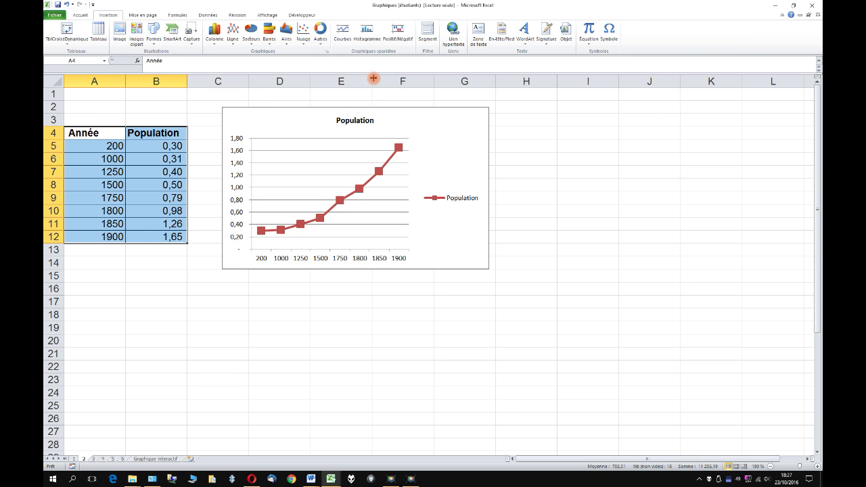
left_click(302, 35)
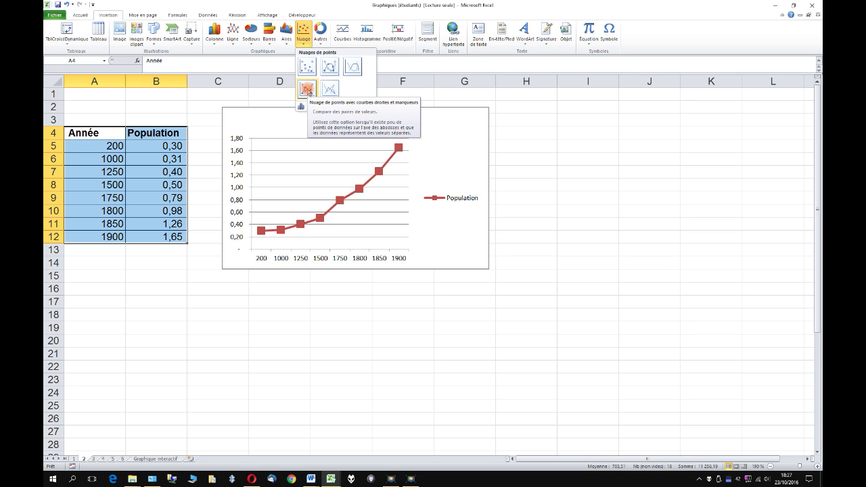
left_click(308, 90)
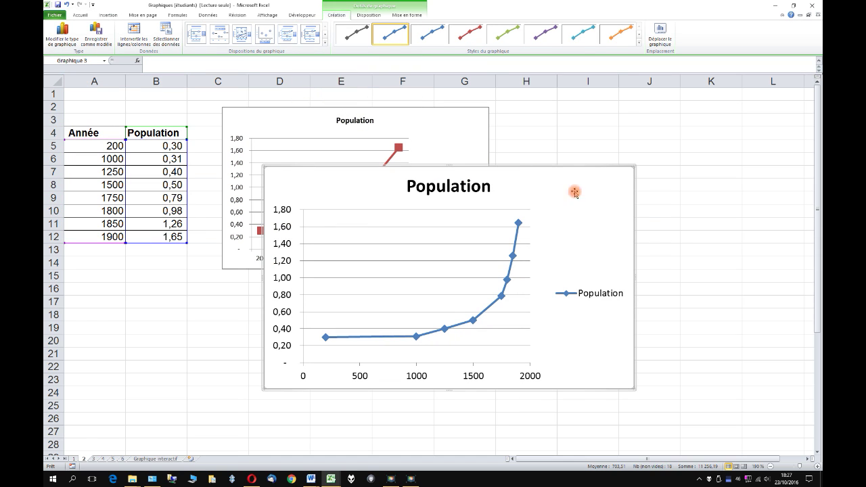
left_click_drag(589, 199, 558, 271)
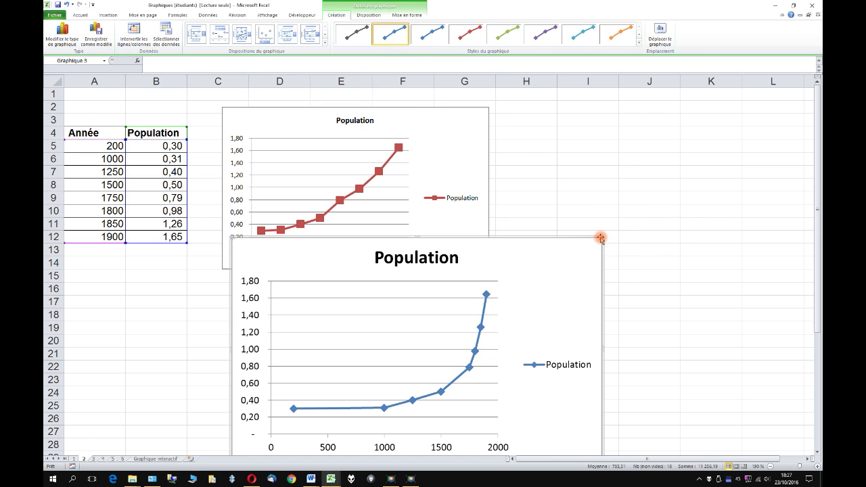
mouse_move(602, 239)
left_mouse_down()
mouse_move(517, 280)
mouse_move(751, 122)
left_mouse_up()
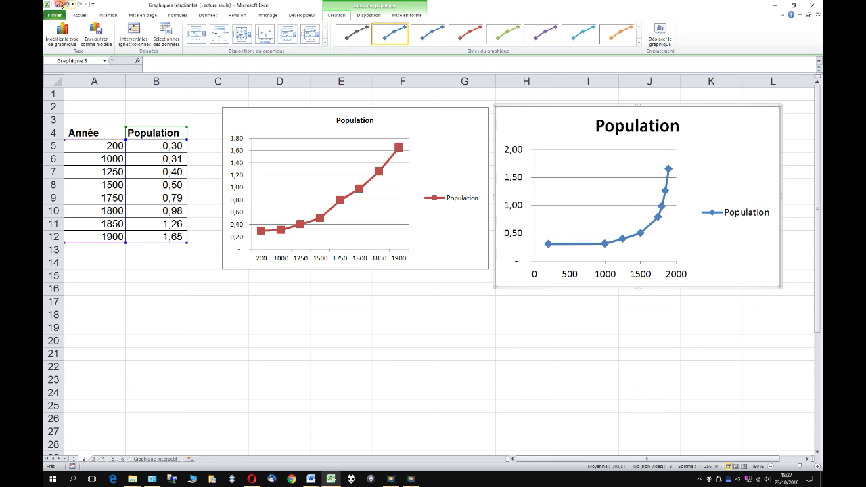
left_click(79, 15)
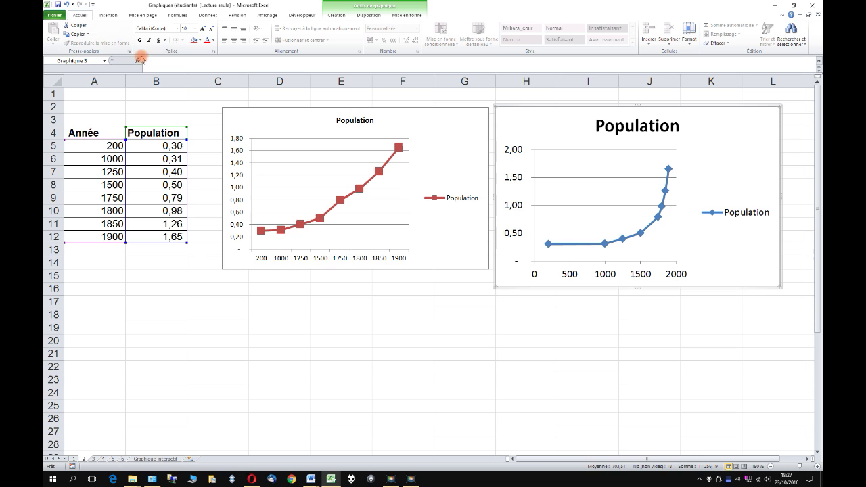
Step: Shrink the scatter chart's text to size 7 and resize it to match the line chart
left_click(211, 30)
left_click(211, 30)
left_click(211, 29)
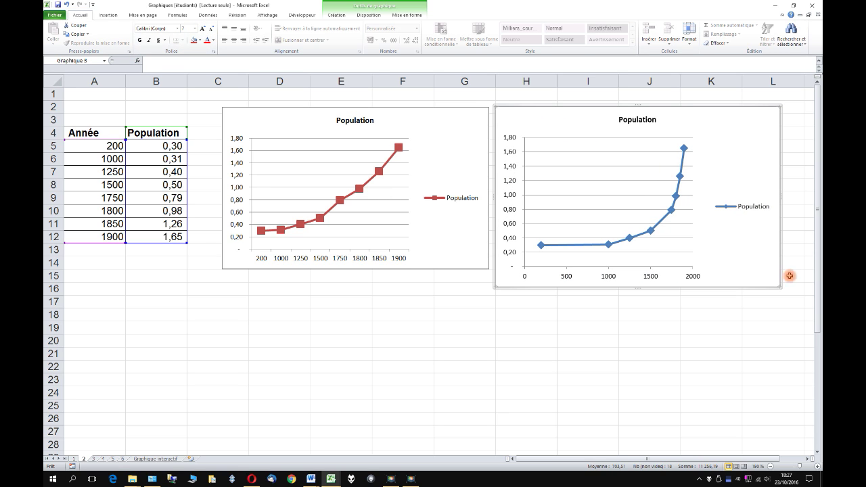
left_click_drag(780, 286, 767, 268)
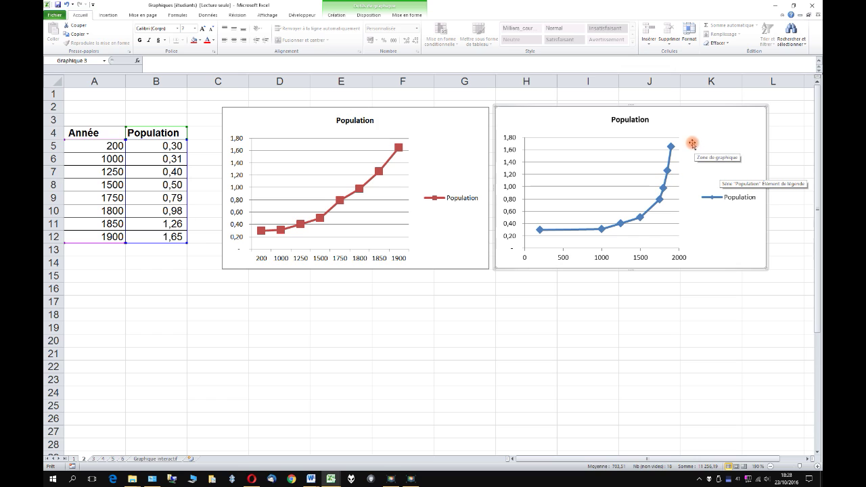
left_click(461, 159)
left_click(713, 138)
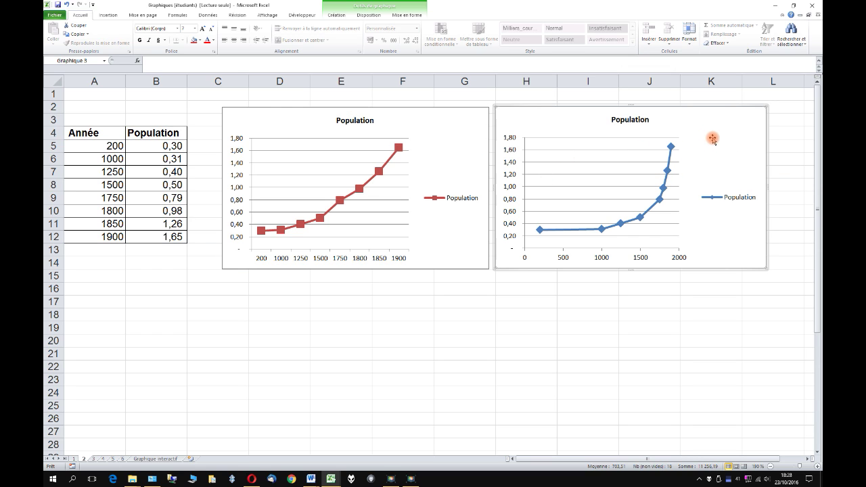
left_click(432, 144)
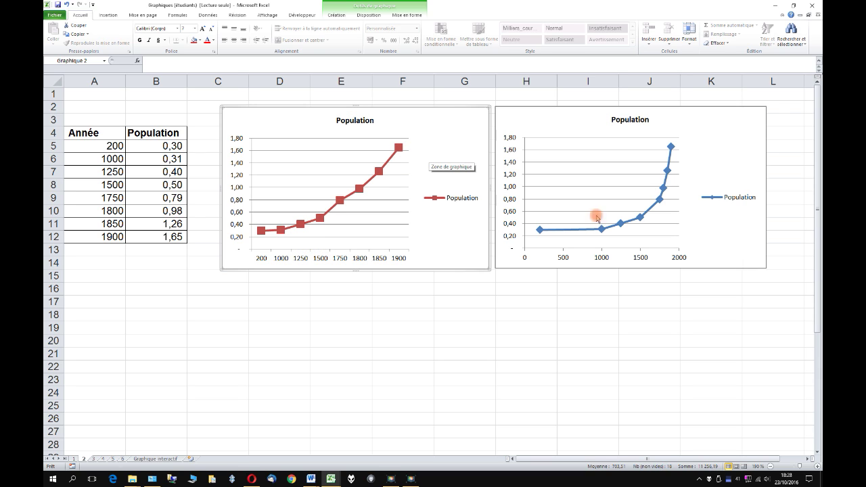
key("F9")
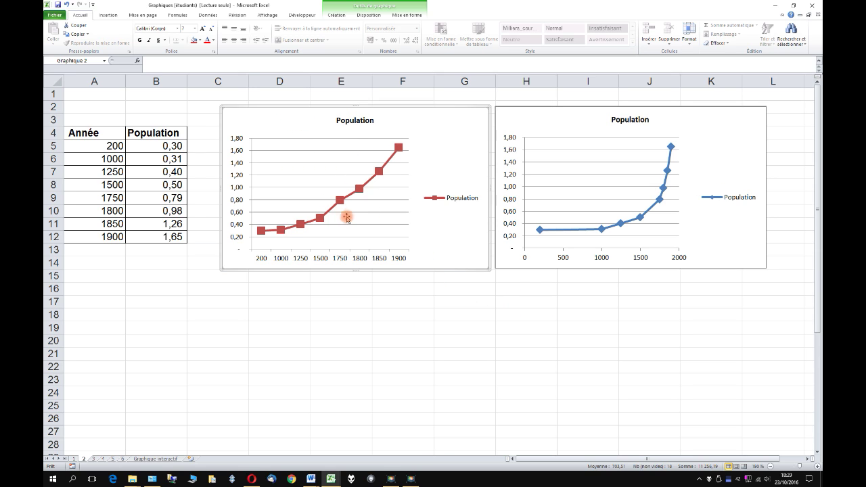
left_click(106, 147)
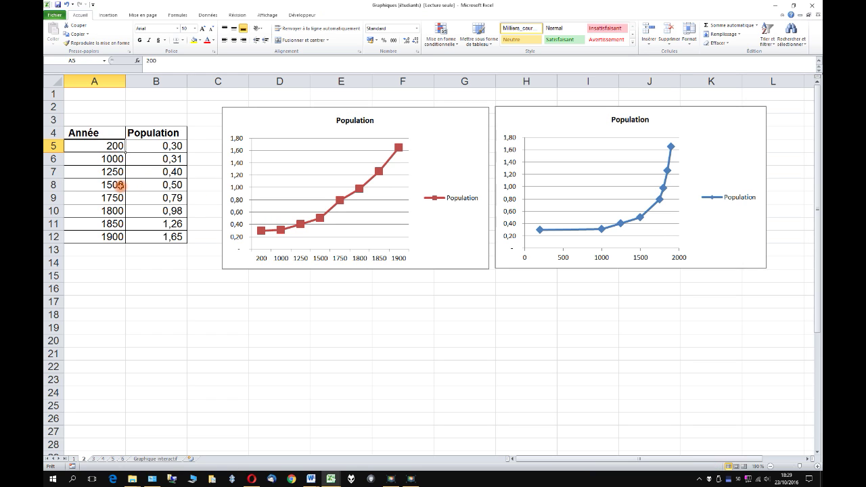
Step: Fill 200 down A5:A12 so the scatter chart's points all stack at 200
left_click_drag(126, 153, 125, 245)
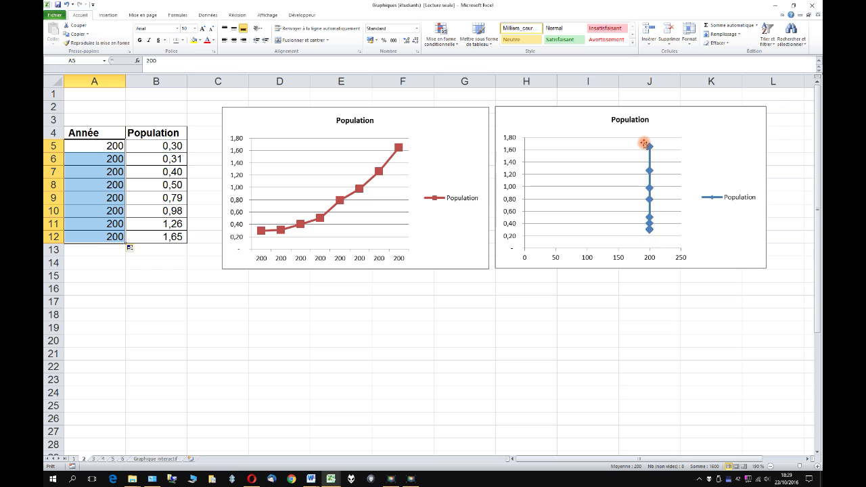
left_click(729, 147)
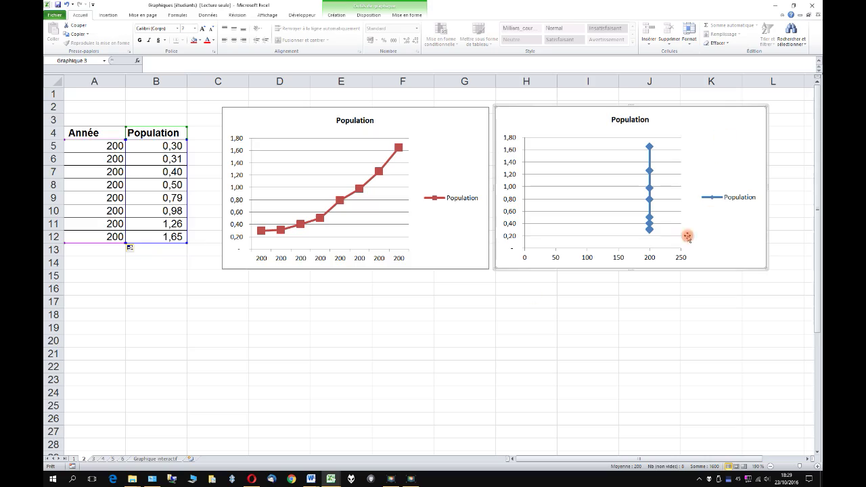
left_click(409, 298)
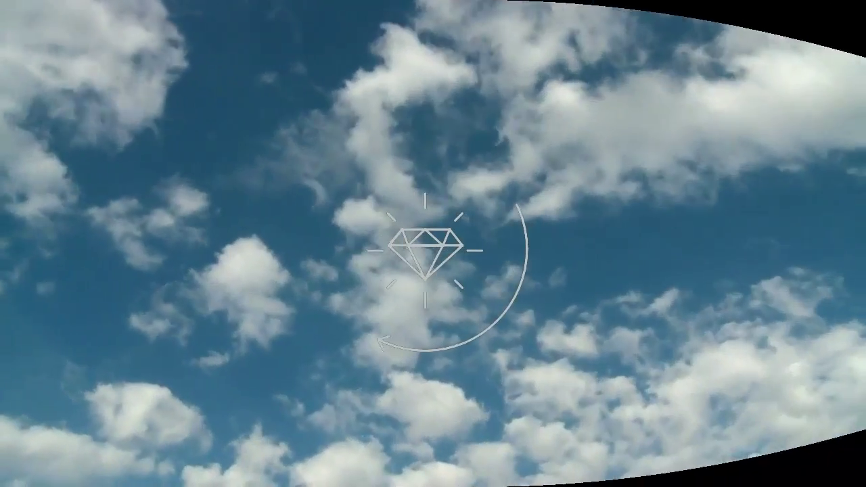